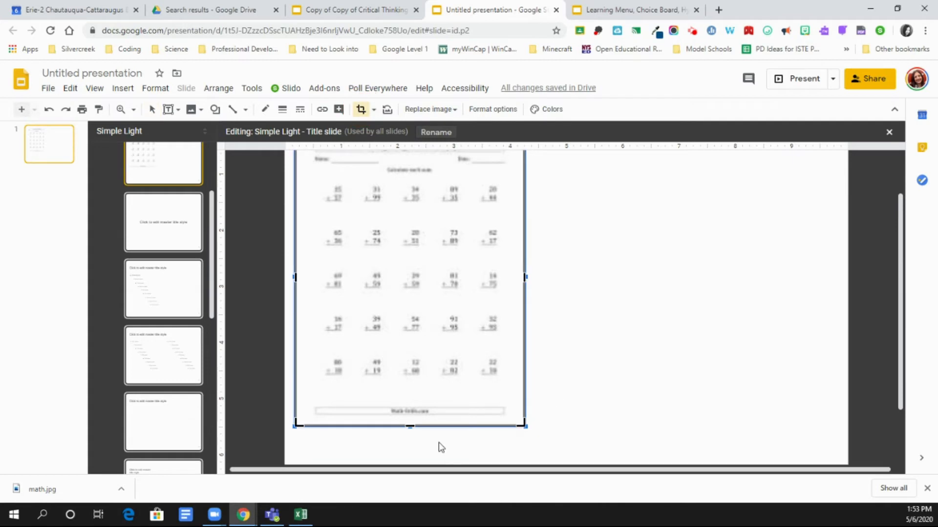
- Crop the worksheet image below the second row of problems, enlarge it to nearly slide width and centre it on the slide
drag(409, 424, 400, 255)
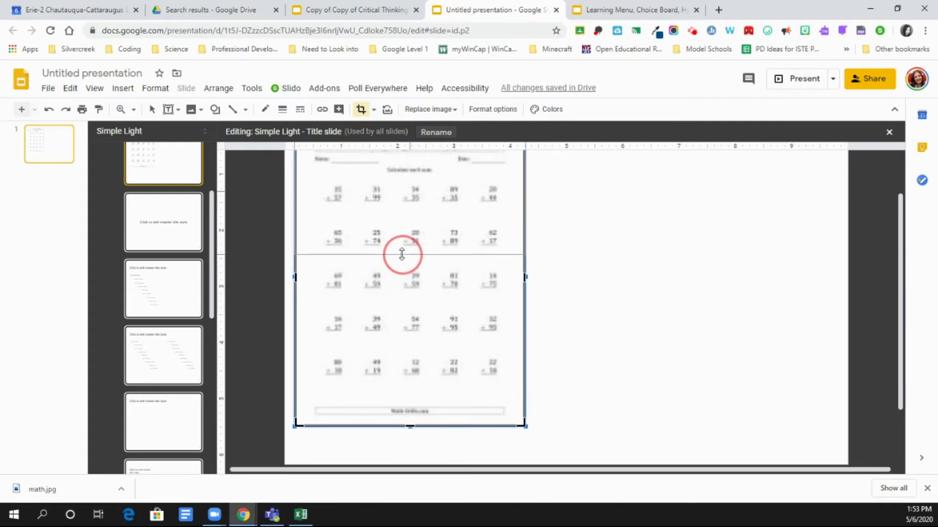
click(649, 295)
drag(525, 254, 745, 459)
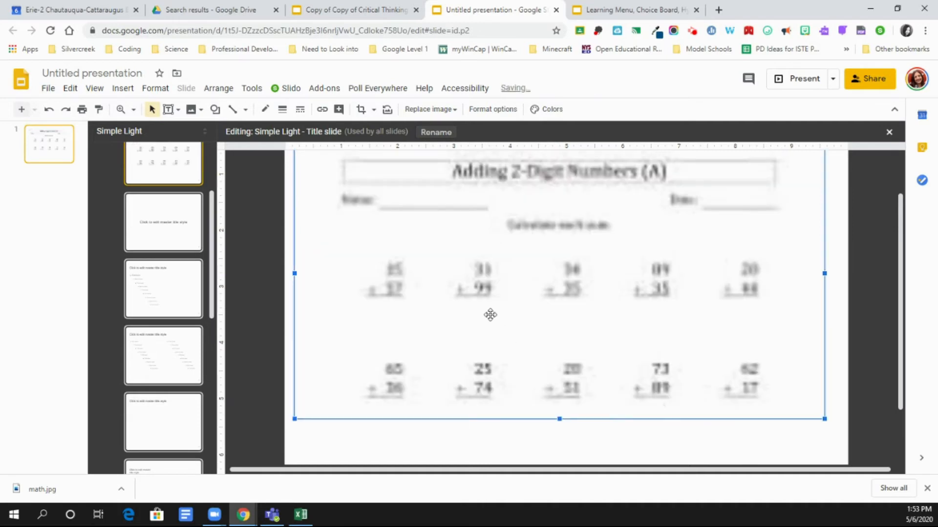
drag(490, 313, 516, 350)
click(291, 337)
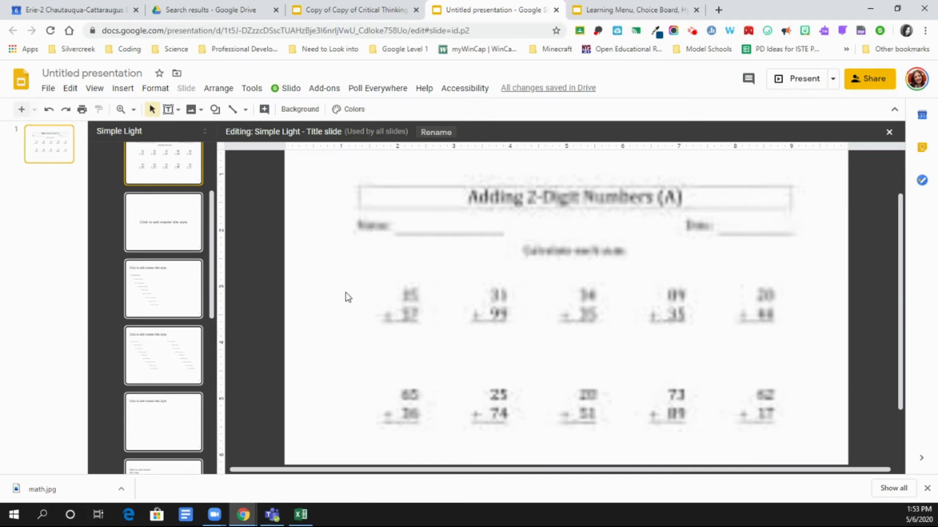
click(179, 111)
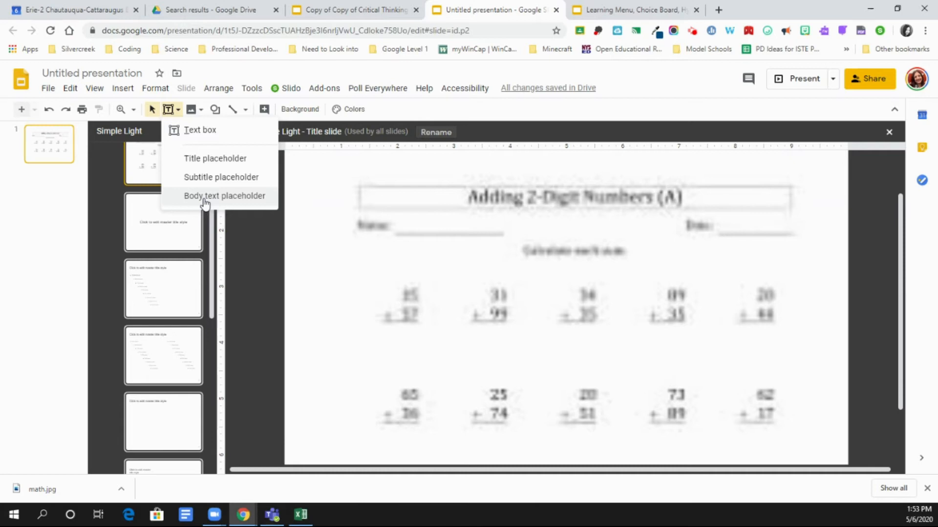
click(326, 7)
click(195, 6)
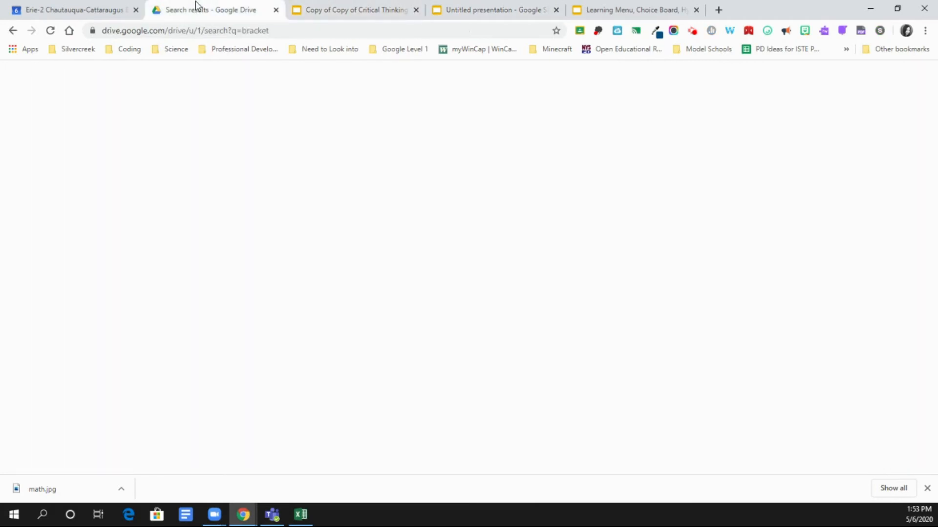
click(513, 6)
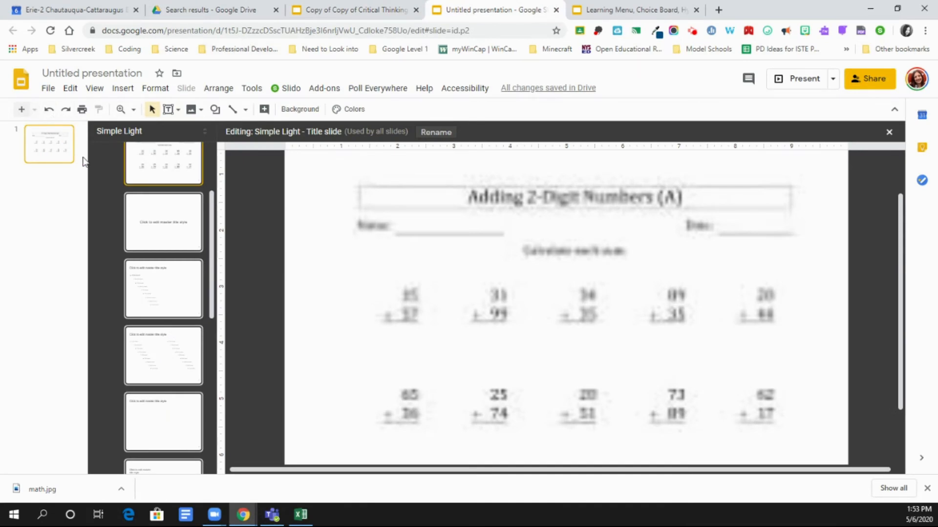
- Leave the master editor and add a Title only slide after the worksheet slide, activating its title placeholder
click(888, 132)
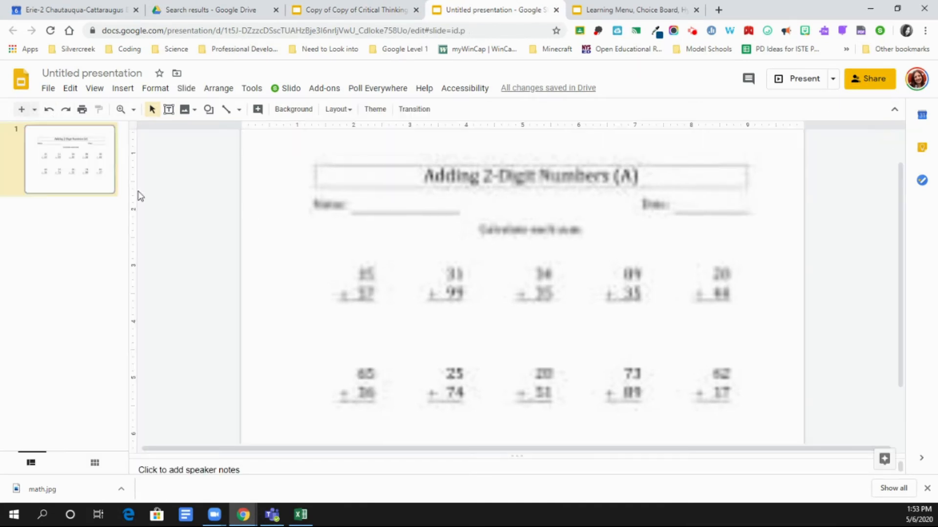
click(33, 109)
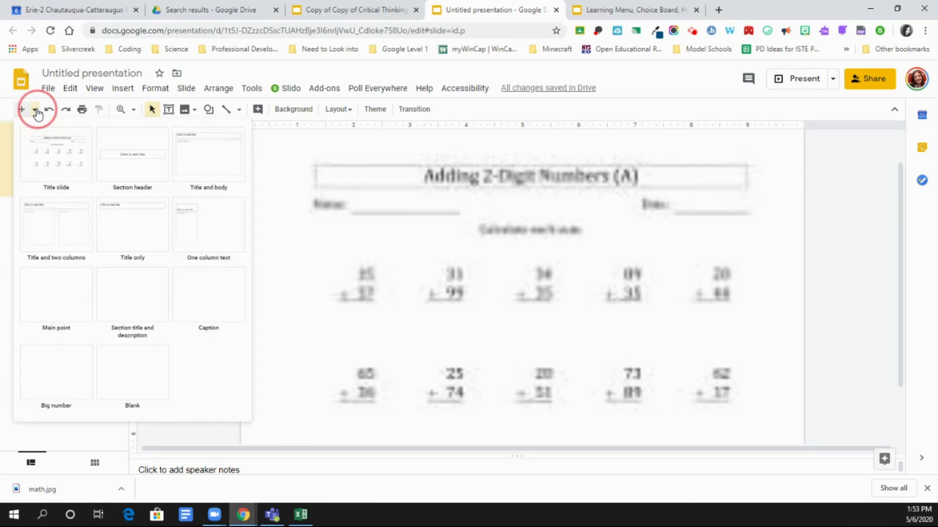
click(121, 234)
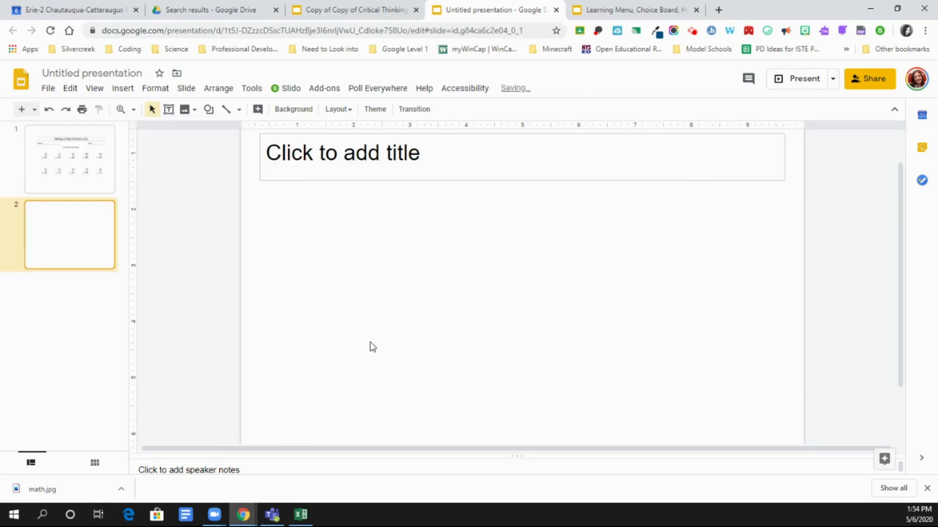
click(360, 175)
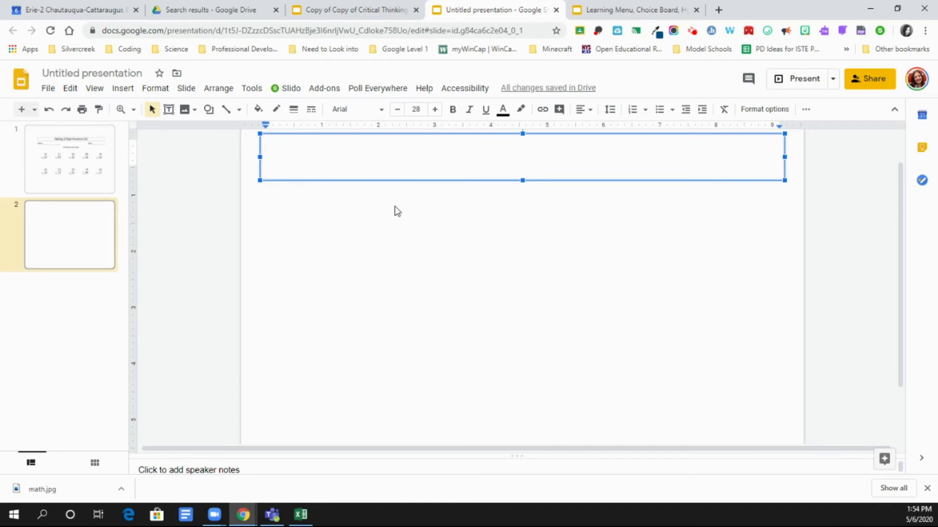
- Draw a text box in the empty area below the title on slide 2 and return to slide 1
click(122, 89)
click(146, 128)
drag(288, 240, 449, 400)
click(55, 174)
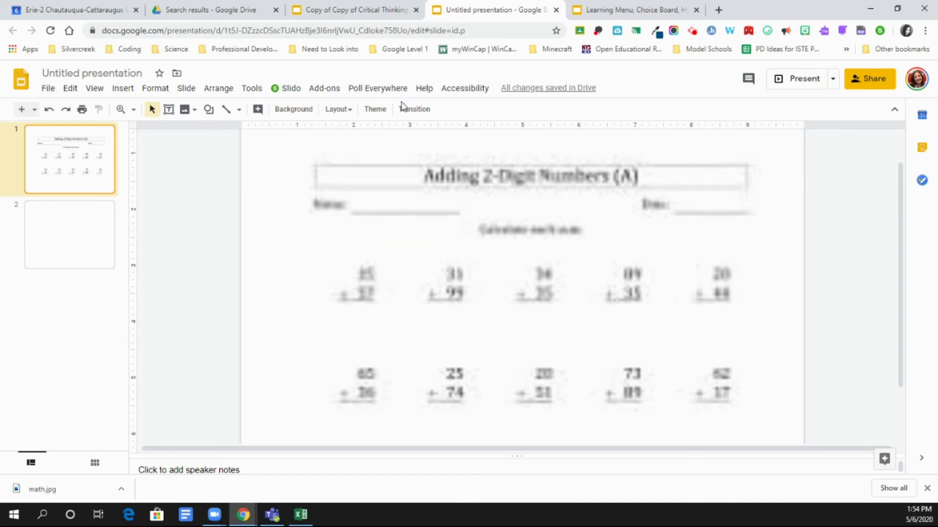
- Reopen the worksheet slide's Title slide layout in the master editor
click(341, 9)
click(459, 10)
click(48, 89)
mouse_move(186, 88)
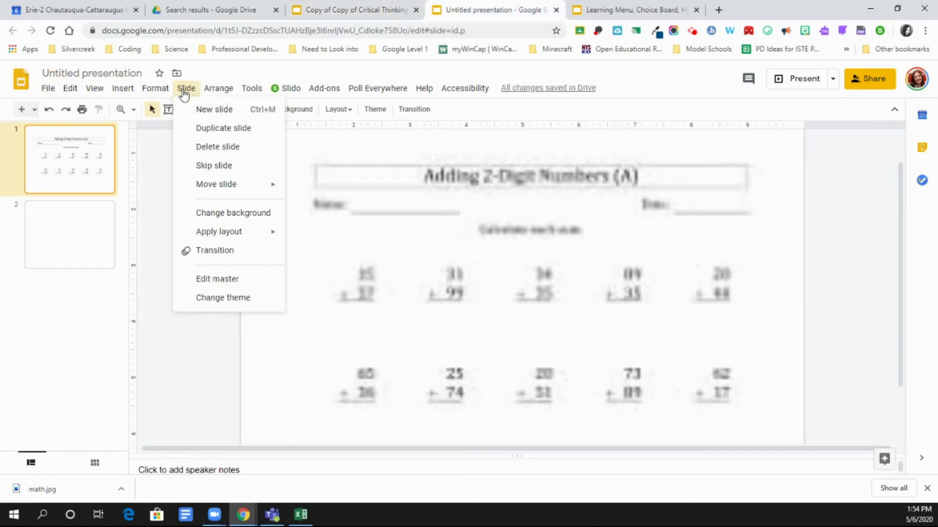
click(211, 282)
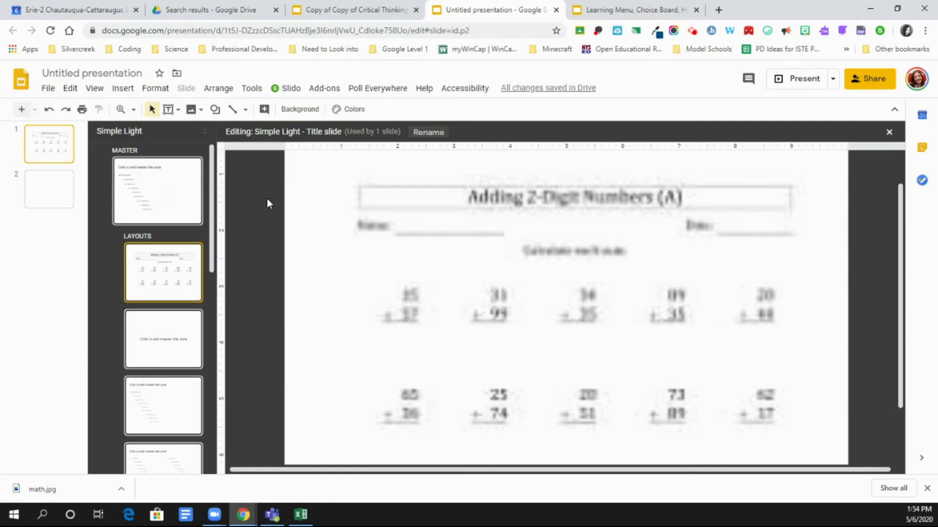
- Draw a small body text placeholder directly under the first addition problem in the top row
click(171, 109)
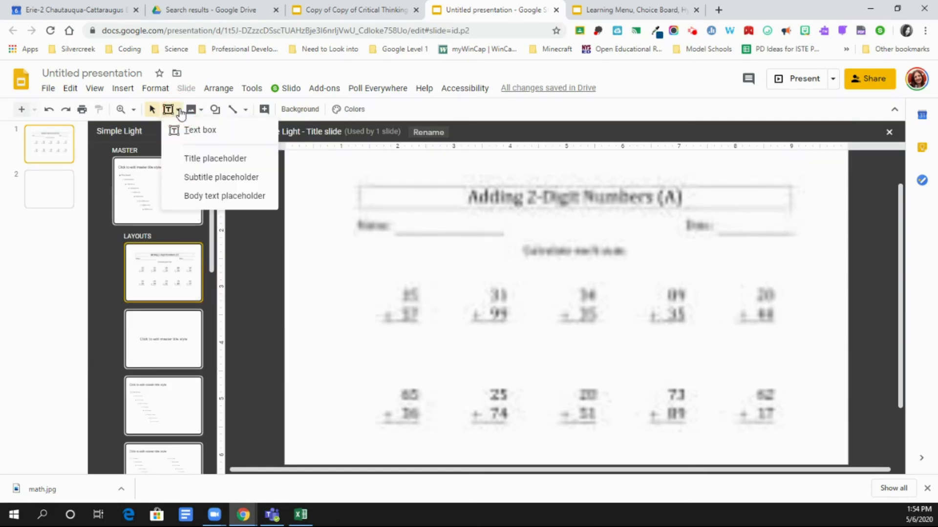
click(213, 196)
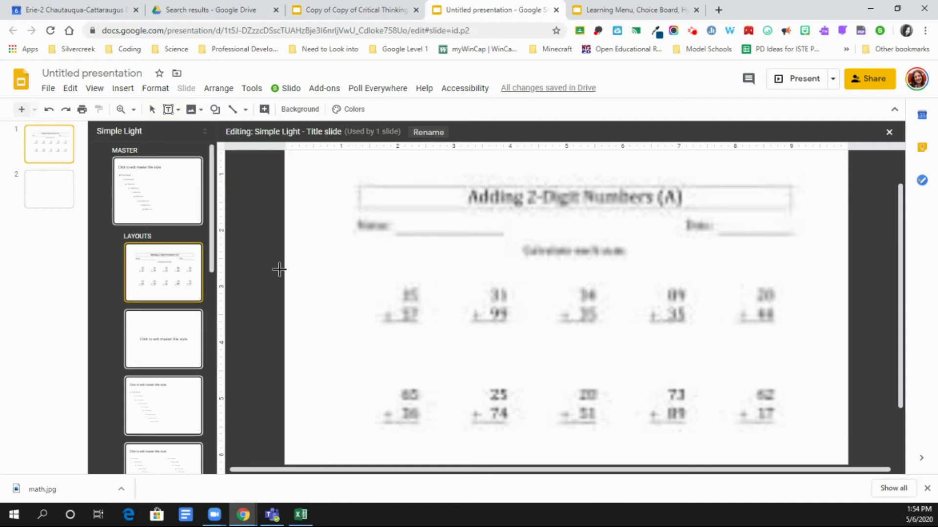
click(179, 110)
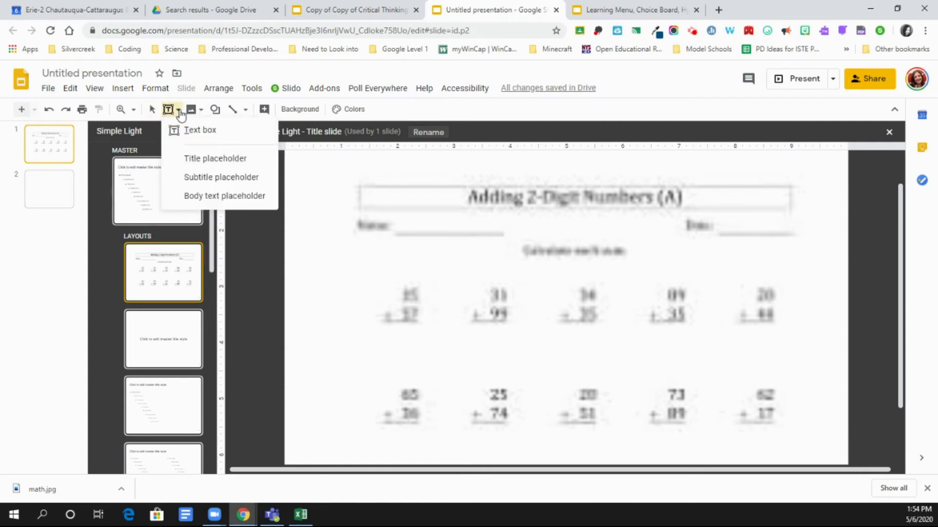
mouse_move(380, 326)
mouse_down()
mouse_move(398, 327)
mouse_move(426, 353)
mouse_up()
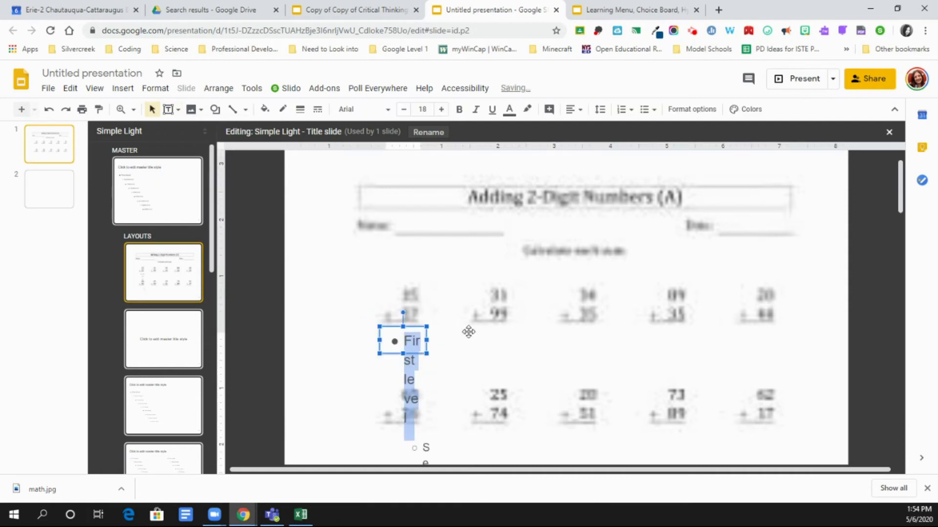
- Format the placeholder's first-level text as 12 pt, bold and red
click(402, 110)
click(402, 109)
click(403, 110)
click(403, 109)
click(402, 109)
click(402, 109)
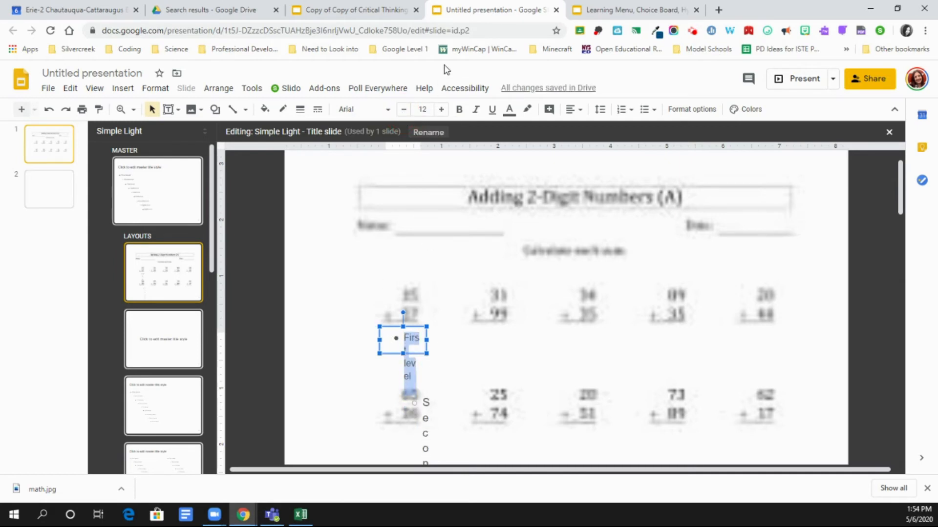
click(455, 115)
click(509, 109)
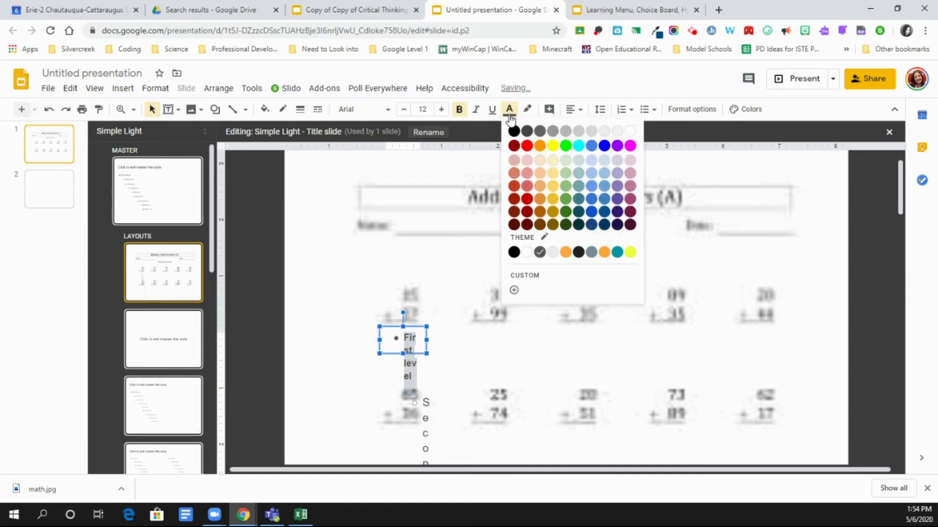
click(526, 145)
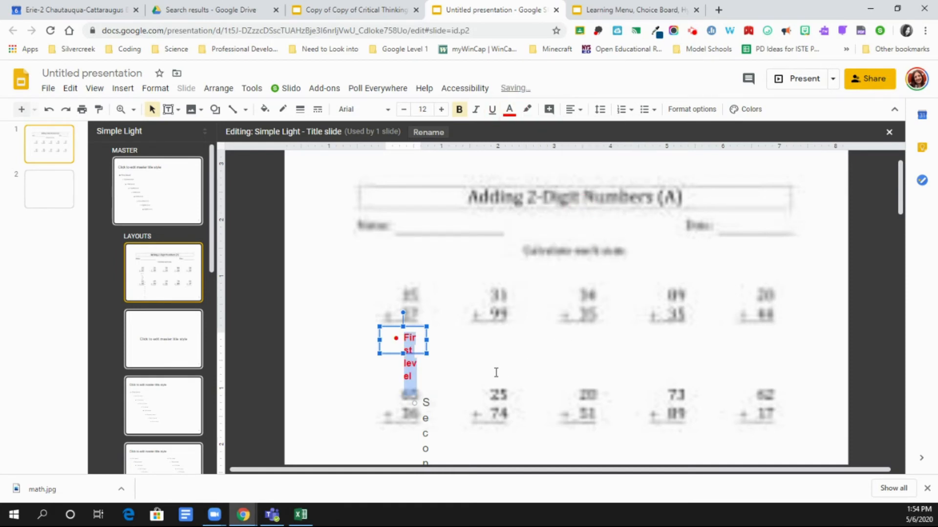
- Copy the answer placeholder and place one copy under each of the other four problems in the top row
click(395, 327)
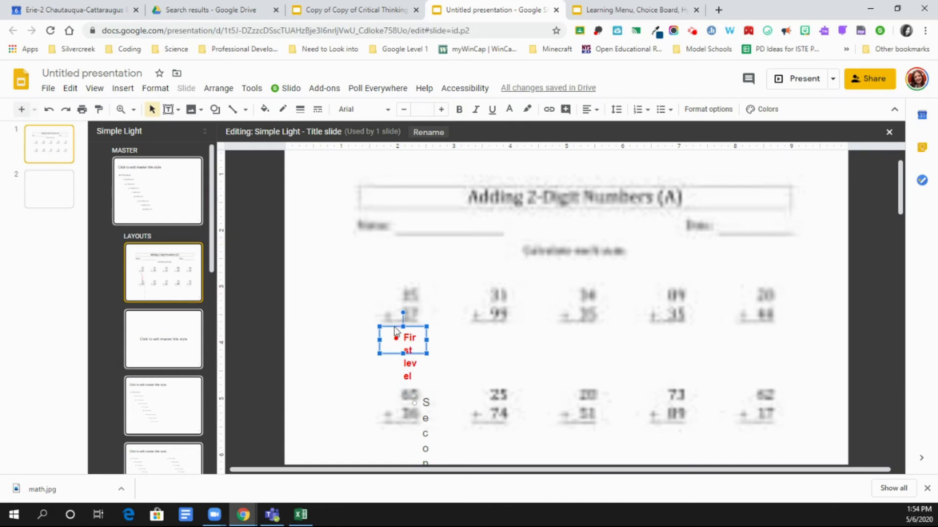
key(ctrl+v)
drag(398, 335, 475, 333)
drag(664, 343, 752, 334)
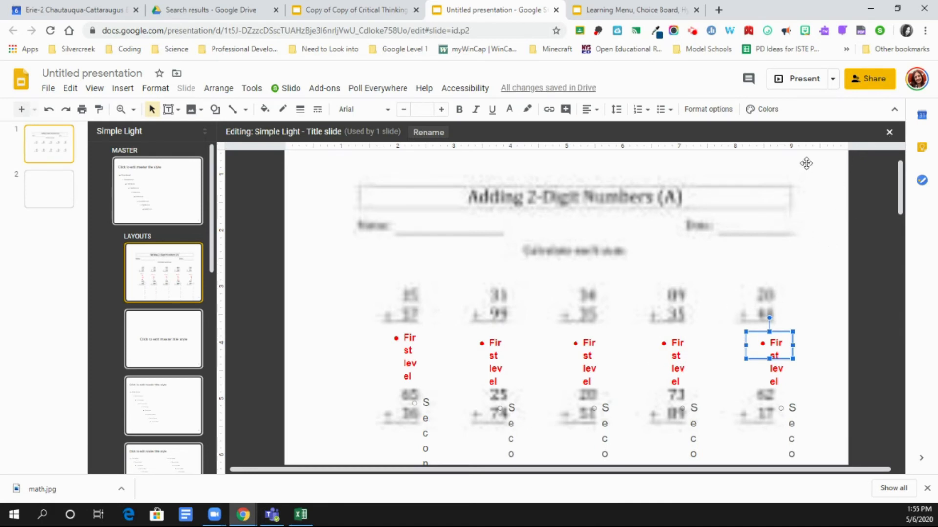
- Leave the master editor and add a new slide with the Title slide worksheet layout
click(888, 132)
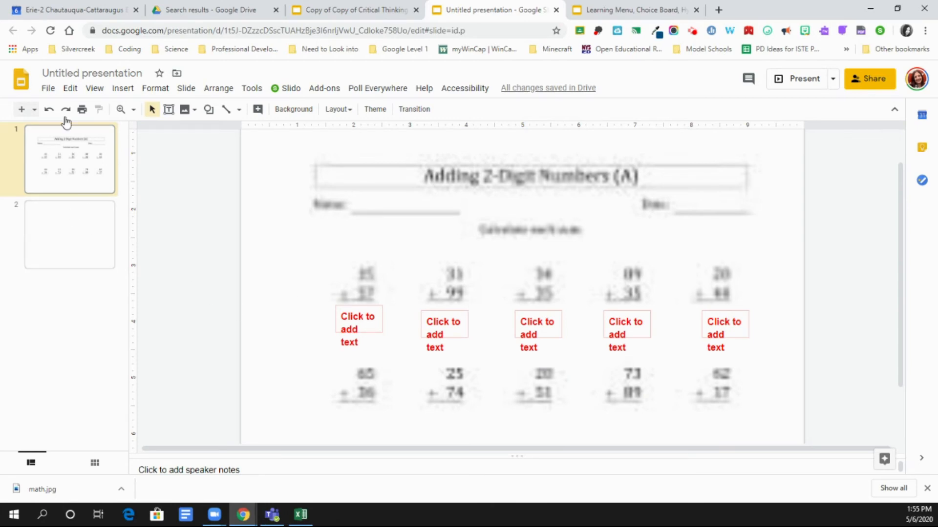
click(37, 110)
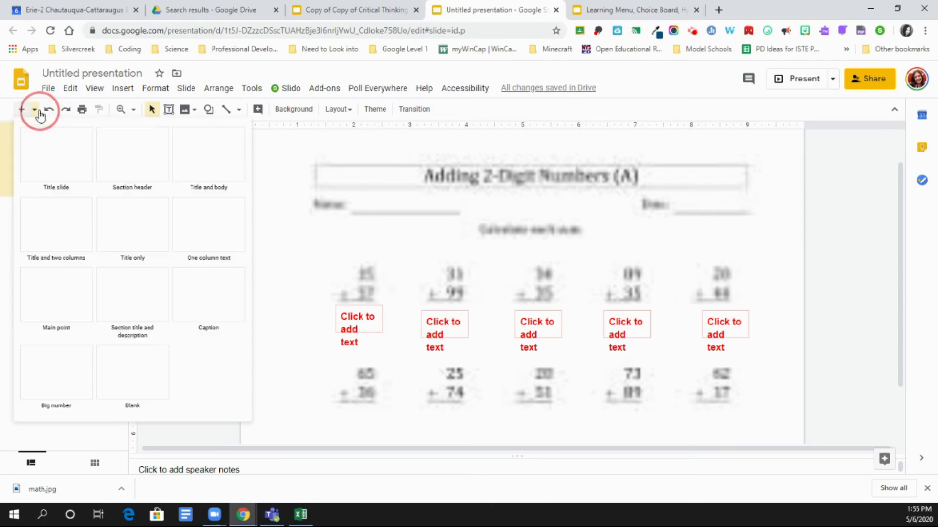
click(48, 151)
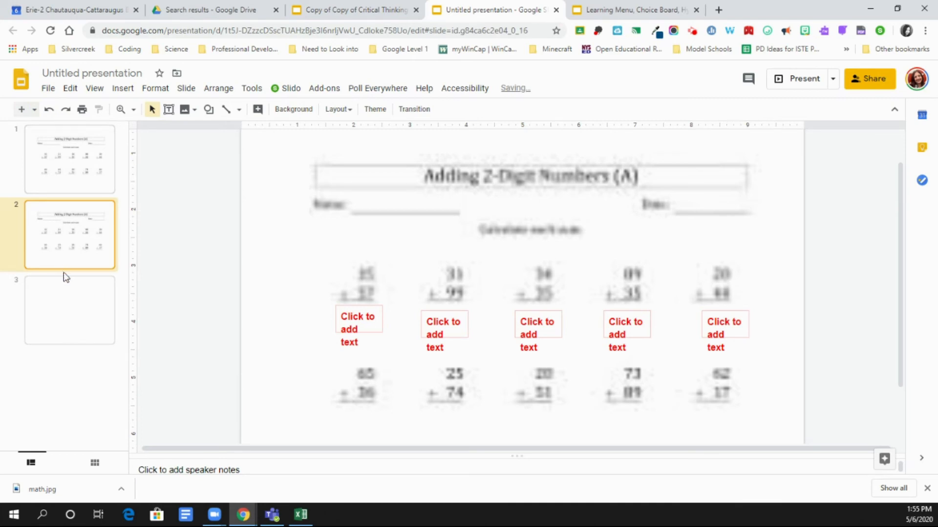
- Fill the five answer placeholders on slide 1 with 34, 556, 234, 34 and 345, in order across the row
click(353, 333)
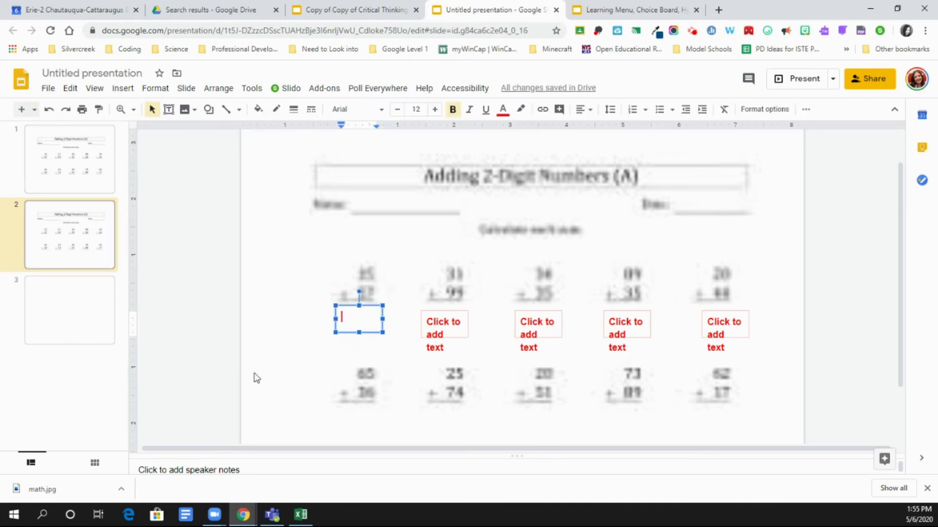
click(88, 153)
click(338, 325)
text(34)
click(451, 324)
text(556)
click(532, 324)
text(234)
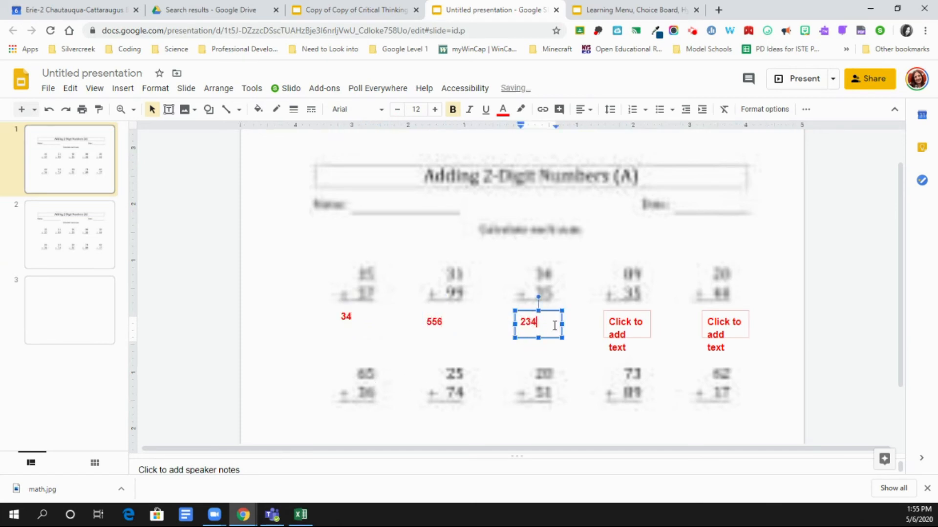
click(628, 327)
text(34)
click(740, 333)
text(345)
click(203, 278)
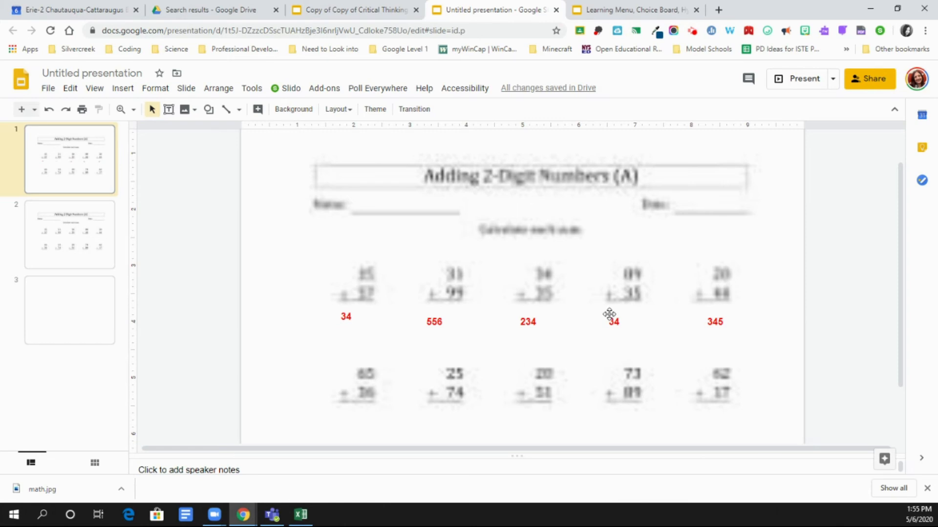
mouse_move(614, 189)
mouse_down()
mouse_move(445, 219)
mouse_move(375, 166)
mouse_up()
drag(300, 205, 433, 184)
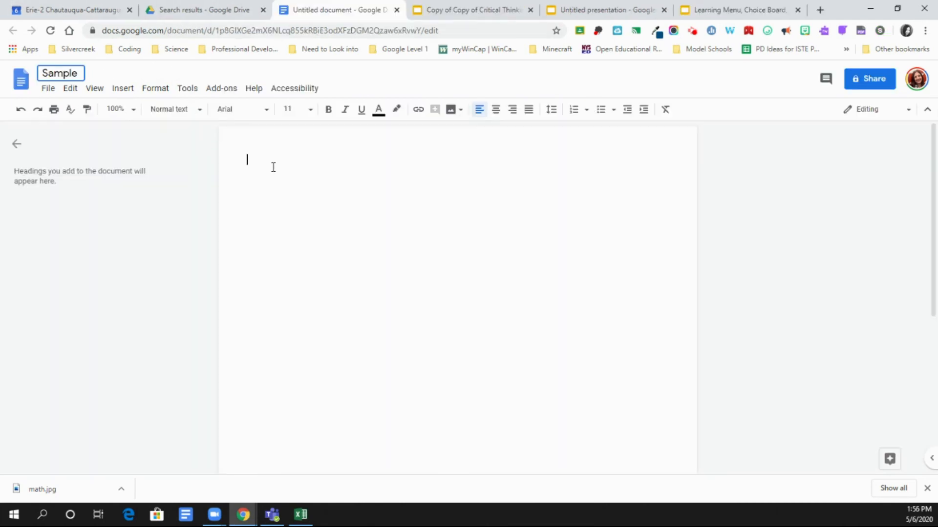
- In the Google Docs document Sample, enter "Name:" followed by a long underscore line, and insert dknf.kndkjf partway along the line
click(274, 168)
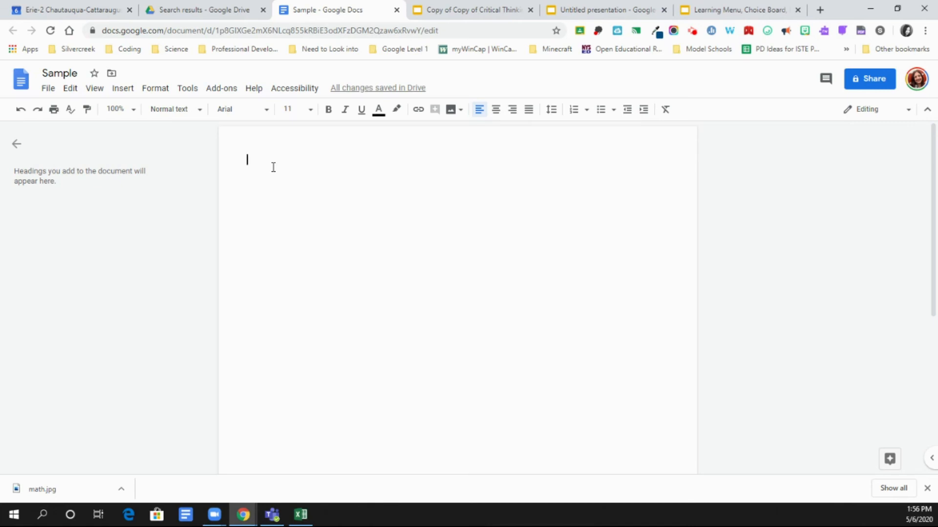
text(Name)
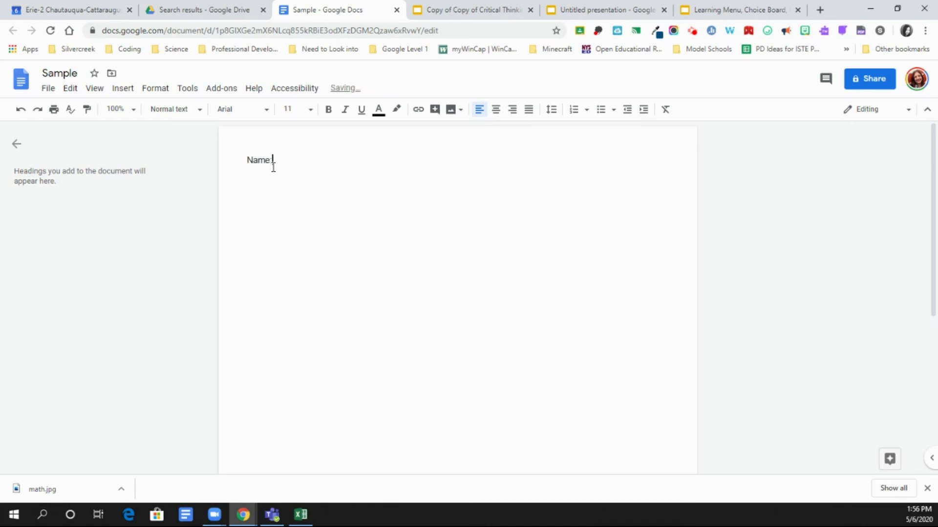
text(:_____________________________________________________)
click(346, 161)
text(dknf.kndkjf)
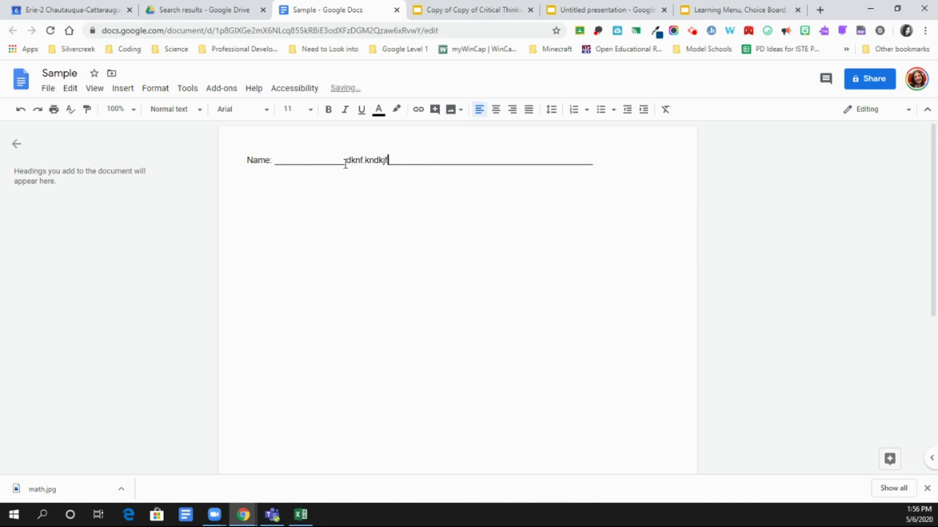
- Add a numbered question below the name line reading "How much is nkj"
click(628, 174)
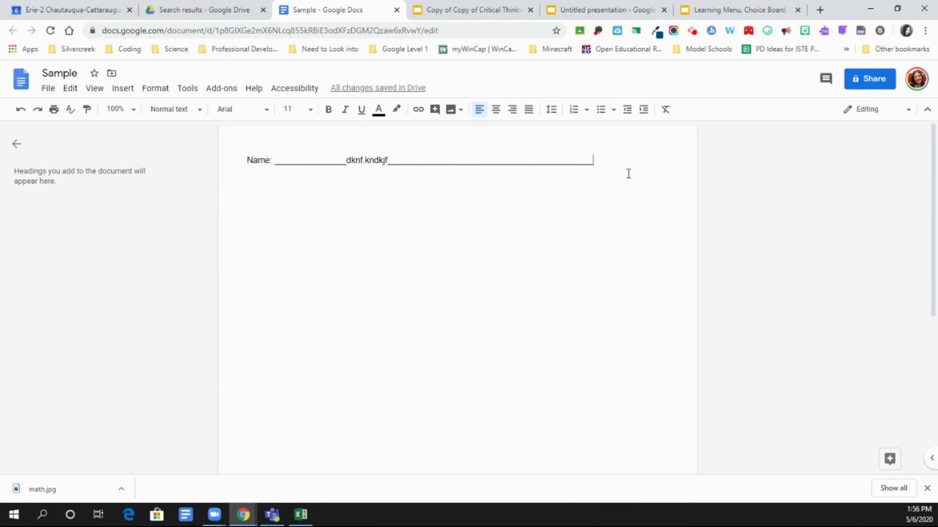
key(Return)
text(1. How mu)
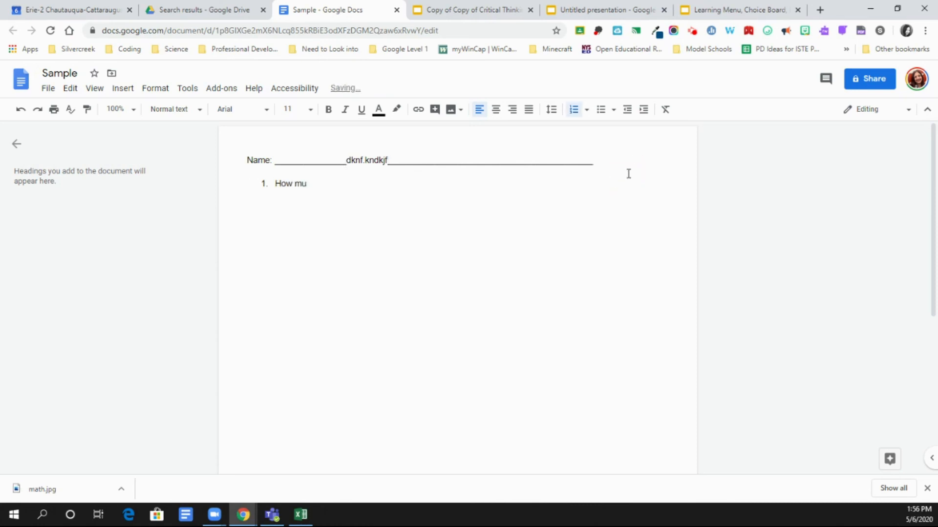
text(ch is nkj)
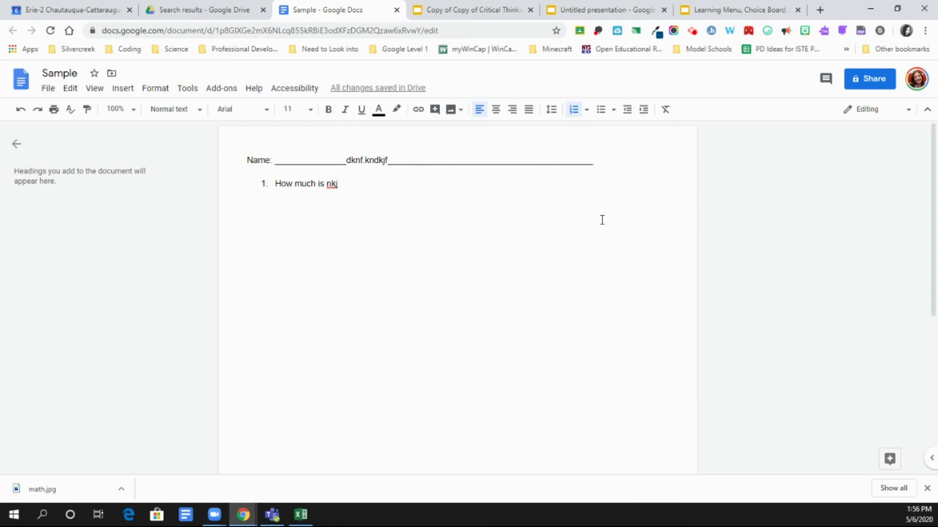
- Add three more items to the numbered list: "Jsh iao; w", "Isy jw;lk" and "G fg"
key(Return)
text(Jsh iao; w)
key(Return)
text(Isy jw;lk)
key(Return)
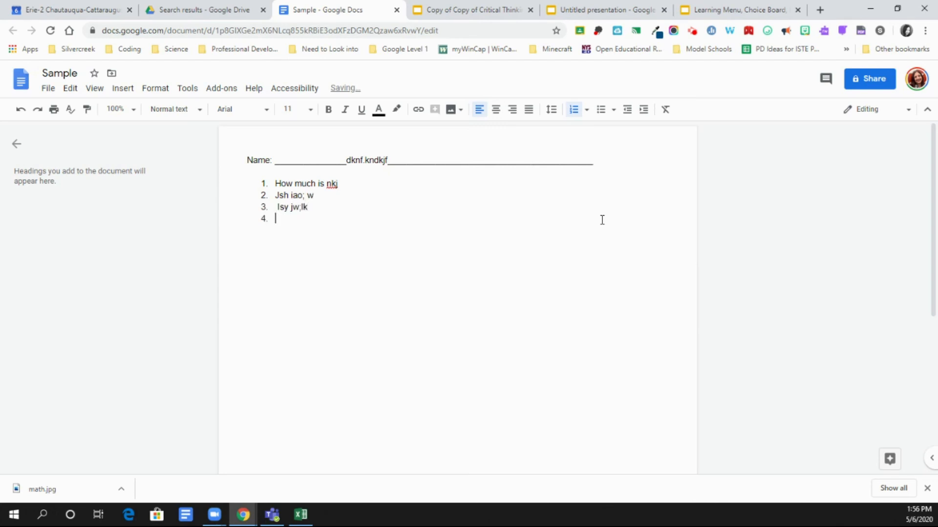
text(G fg)
click(363, 191)
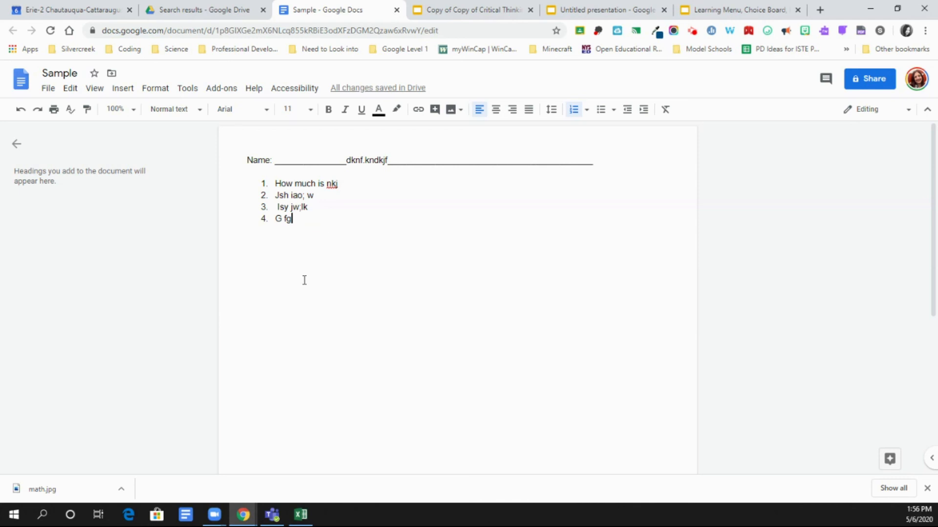
- End the numbered list and insert a table with one column and two rows below it
key(Return)
key(Return)
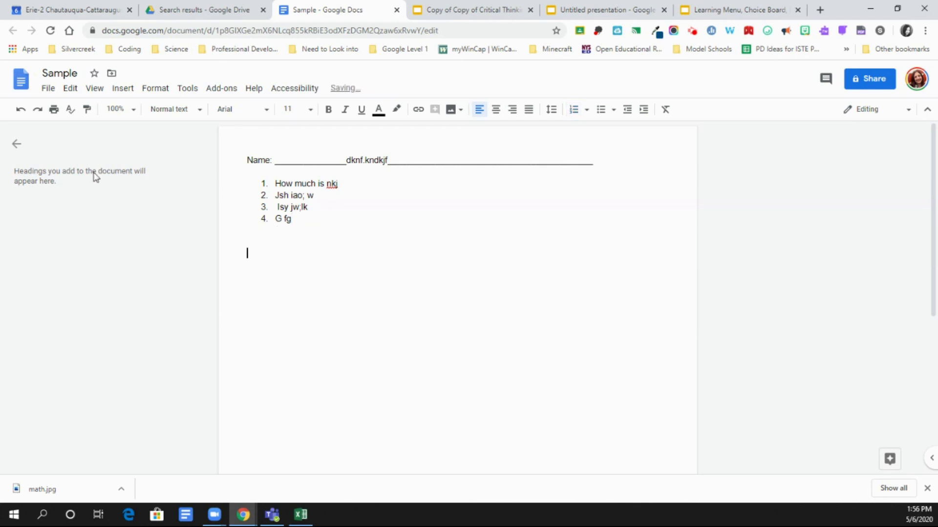
click(125, 89)
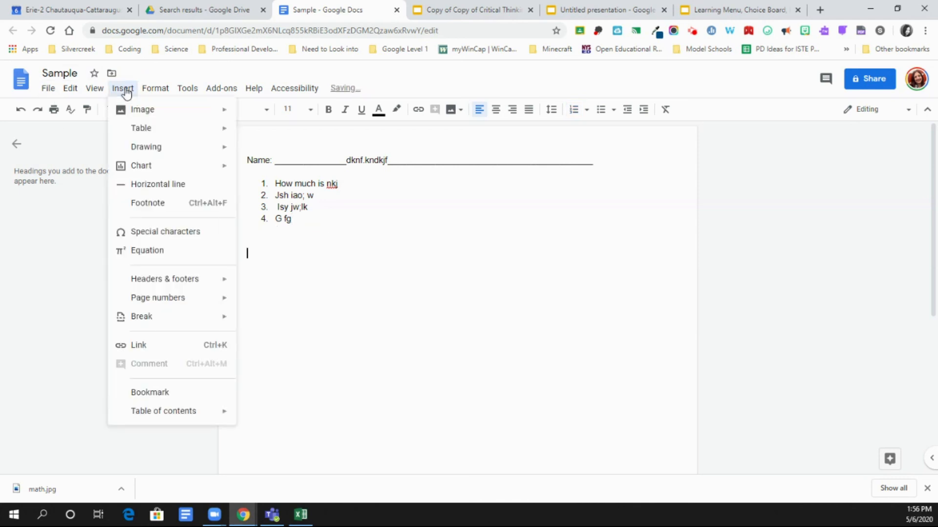
mouse_move(146, 128)
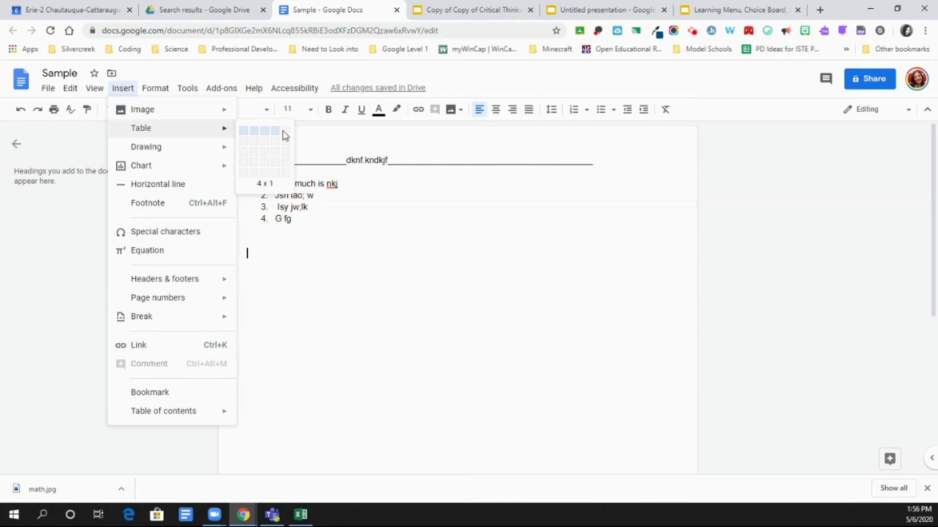
click(244, 141)
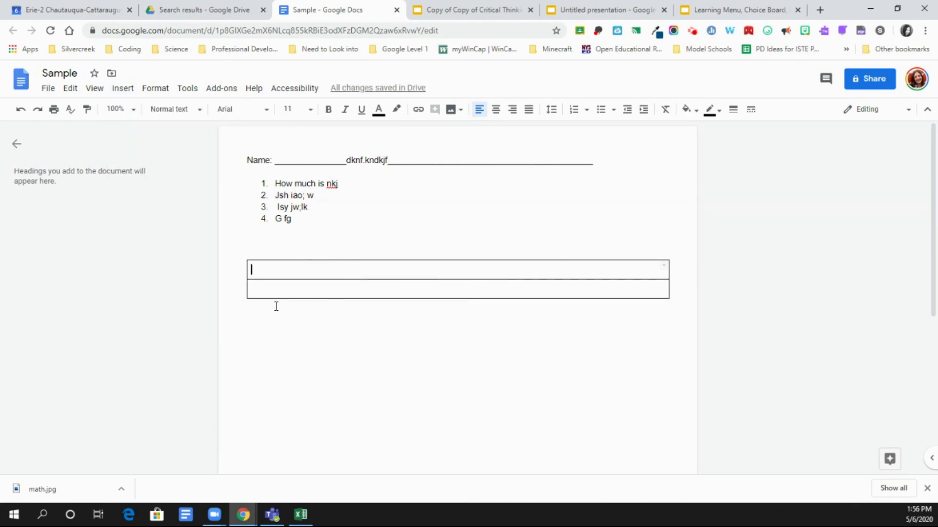
- Start a numbered list in the table's first row and enter "Ask your question here" as item 1
key(ctrl+shift+7)
text(A)
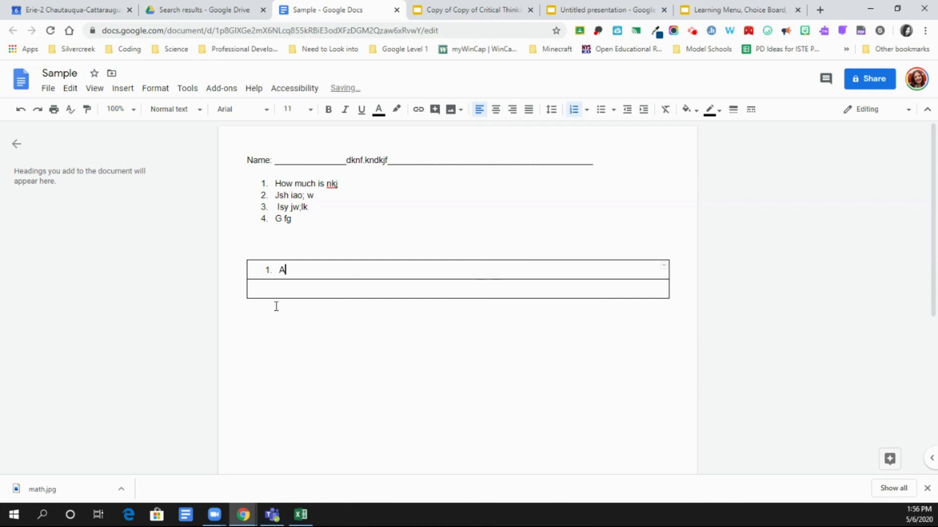
text(sk your q)
- Fill the empty second row of the table with a light gray background as the answer area
click(310, 294)
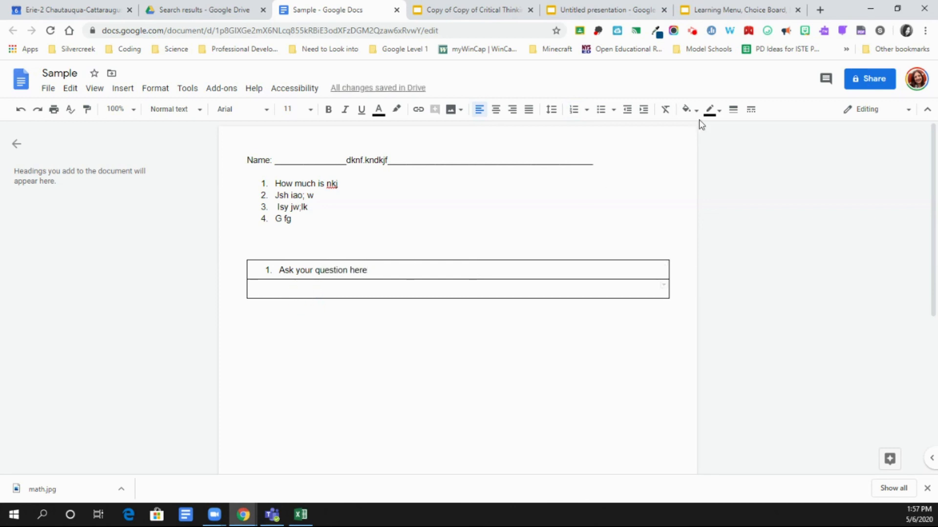
click(690, 110)
click(781, 150)
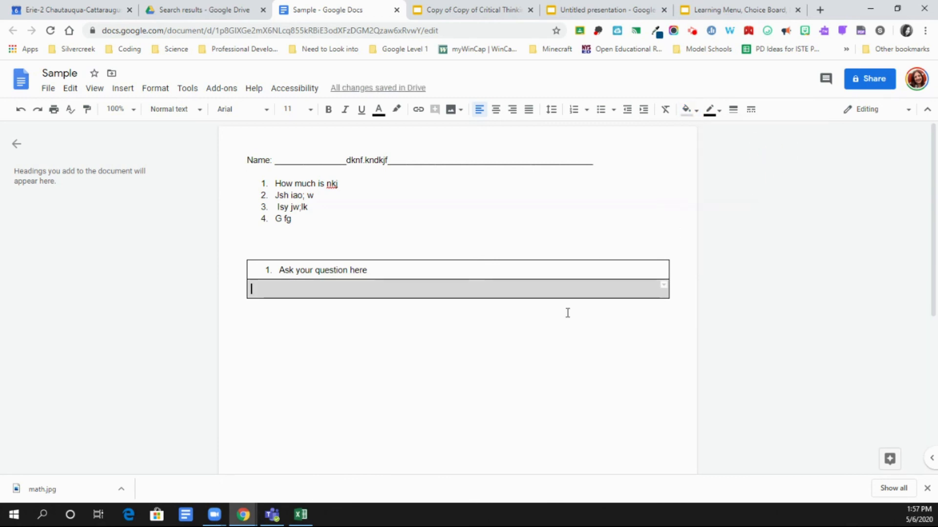
click(374, 270)
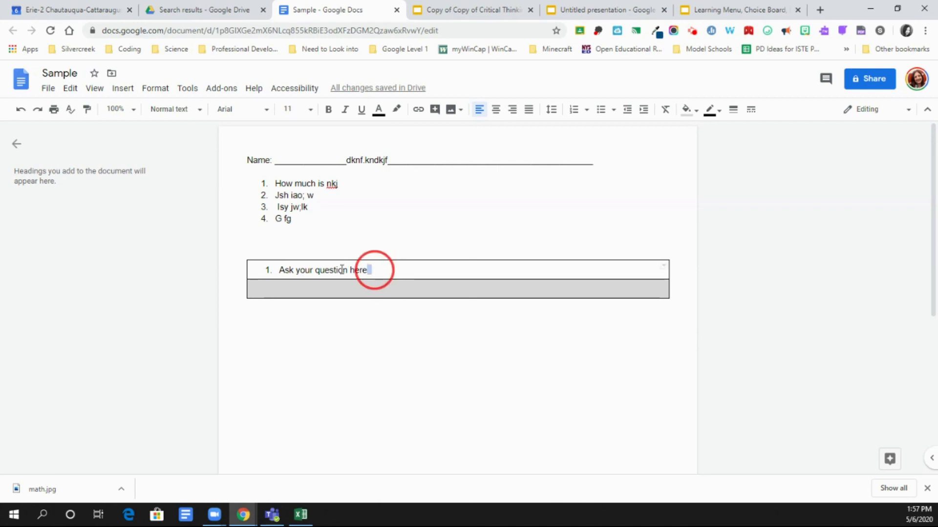
drag(342, 269, 306, 270)
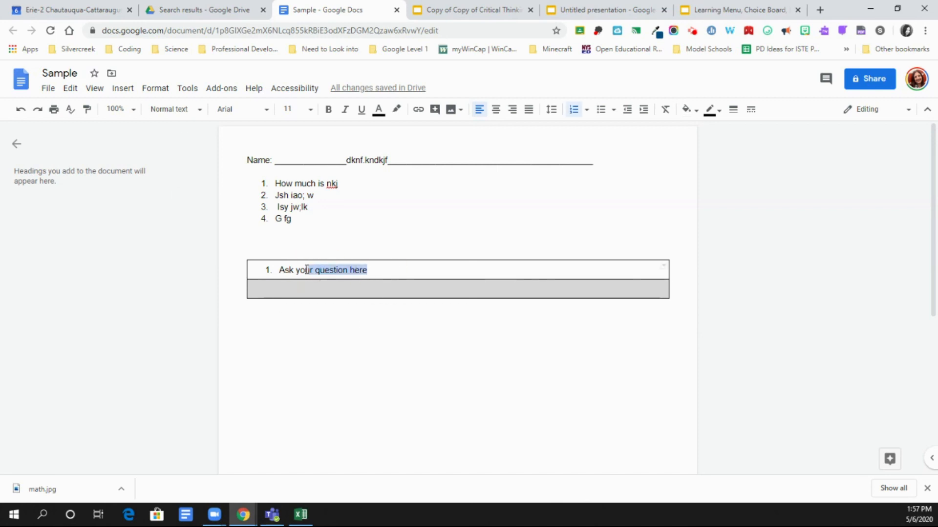
click(295, 290)
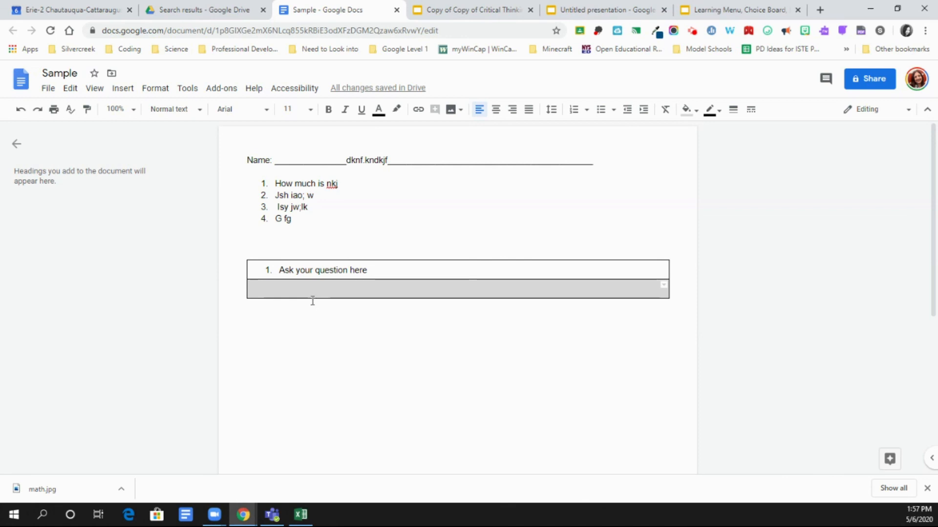
click(692, 31)
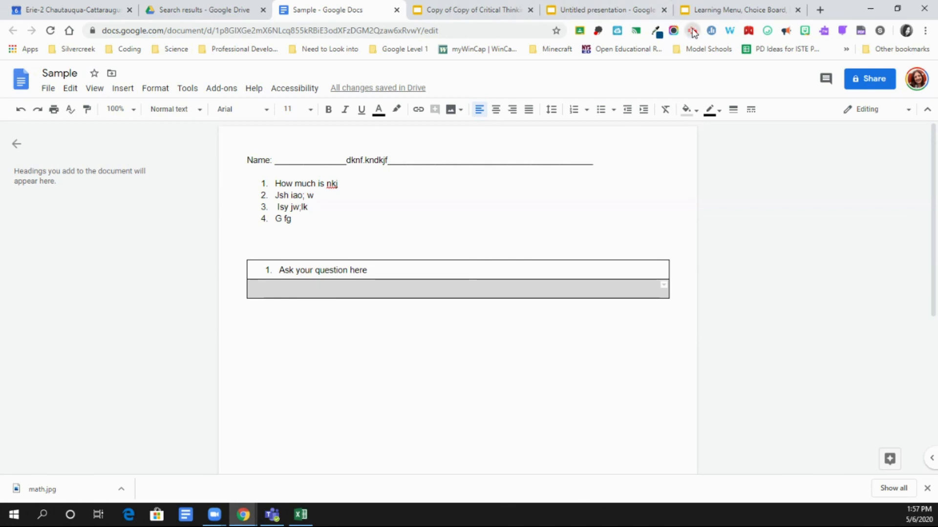